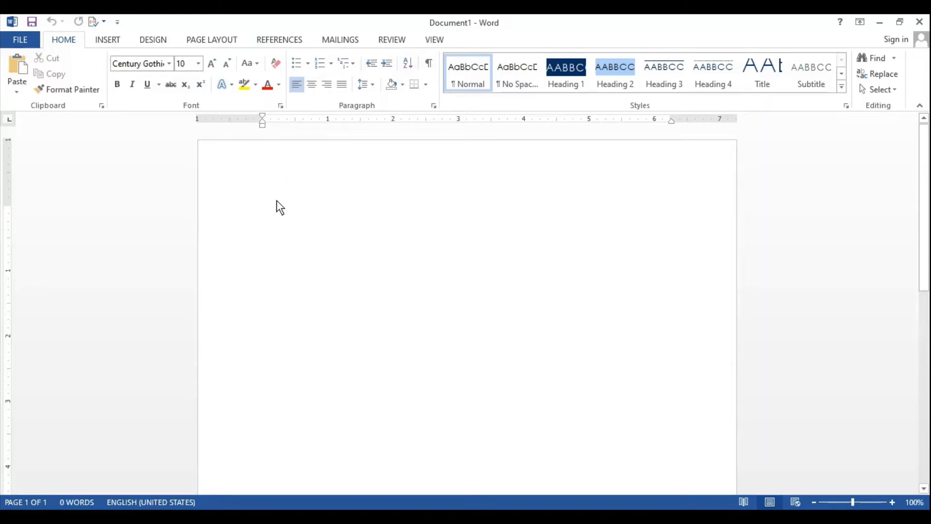
Step: Enter the sample text "dgfdkgd" and shift its left indent to about -0.38 inches, leaving the first-line indent in place
type("dgkkgd")
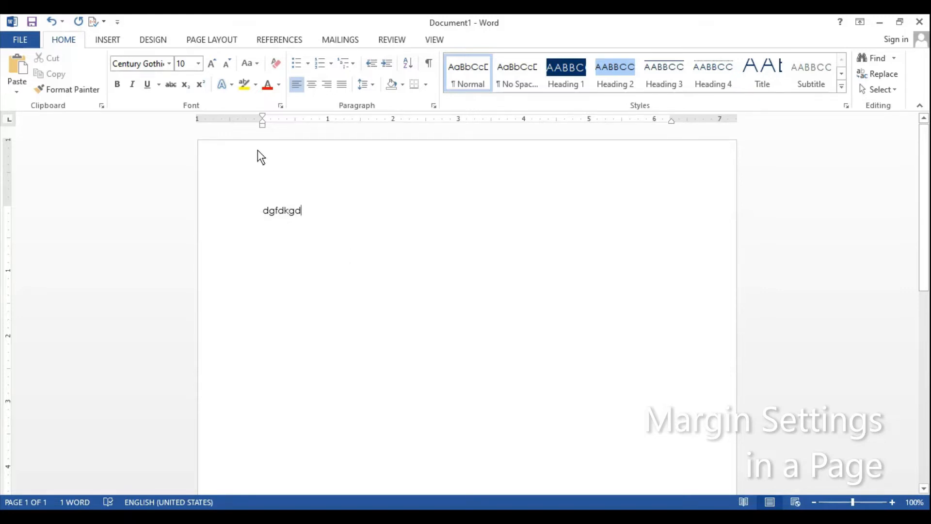
left_click_drag(261, 120, 239, 128)
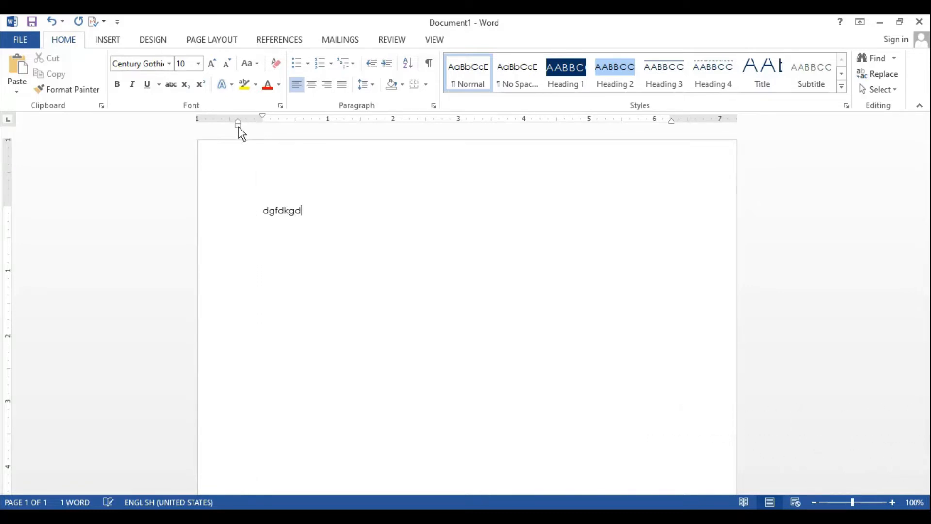
double_click(237, 128)
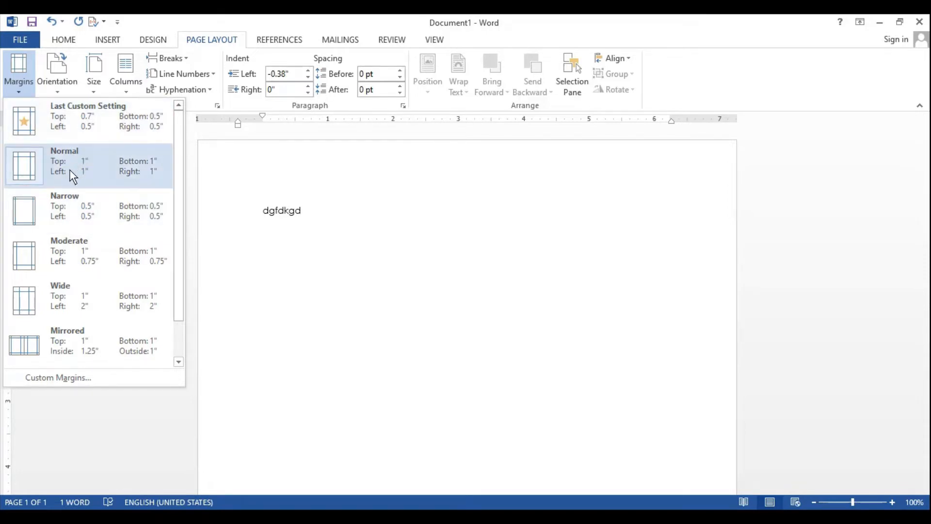
Step: Apply the Narrow margin preset to the page and replace it with the Moderate preset
left_click(64, 205)
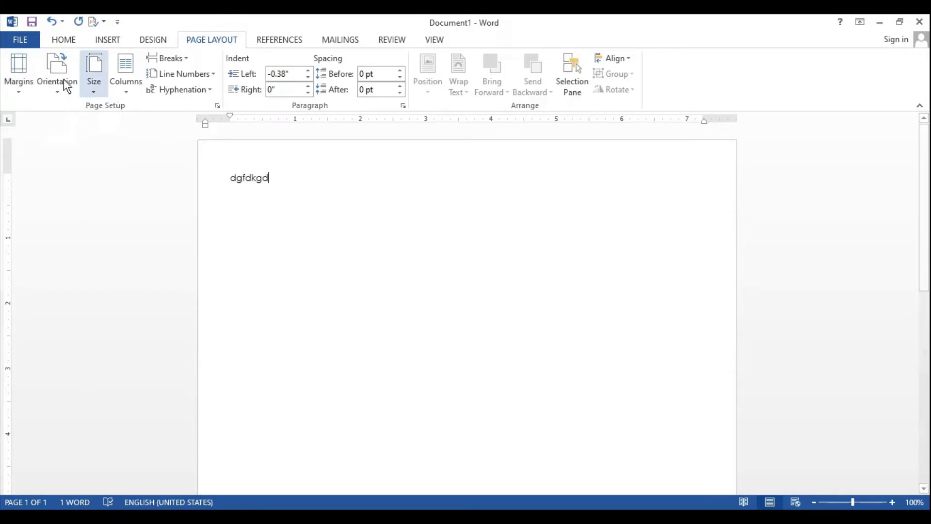
left_click(17, 92)
left_click(19, 272)
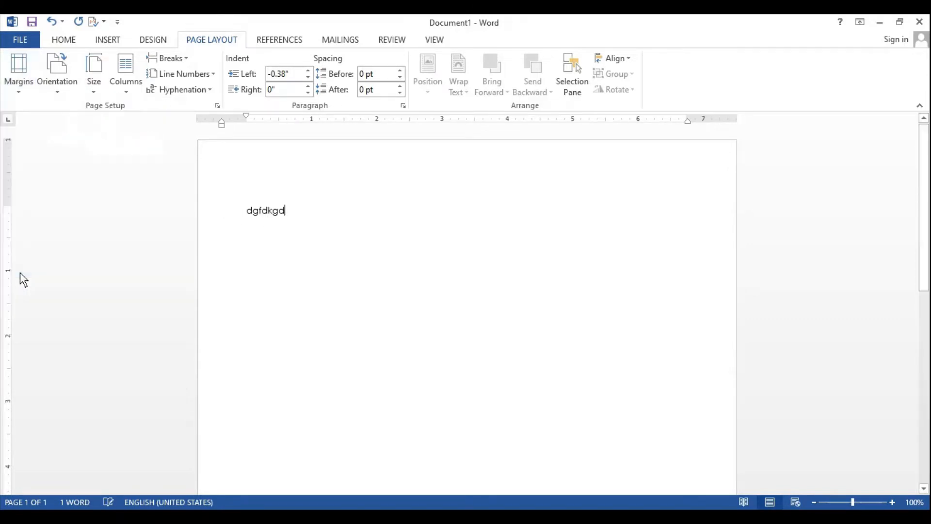
Step: Apply the Wide margin preset to the page and replace it with the Mirrored preset
left_click(8, 96)
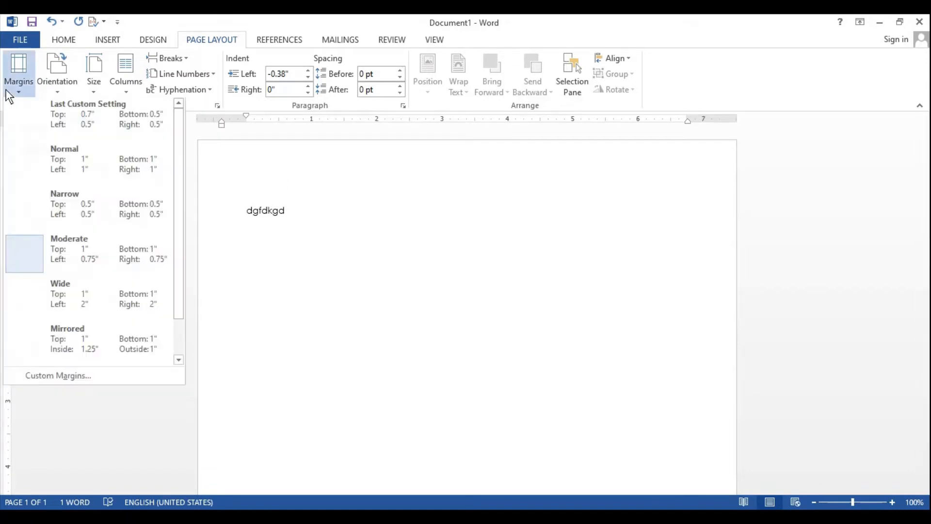
left_click(48, 315)
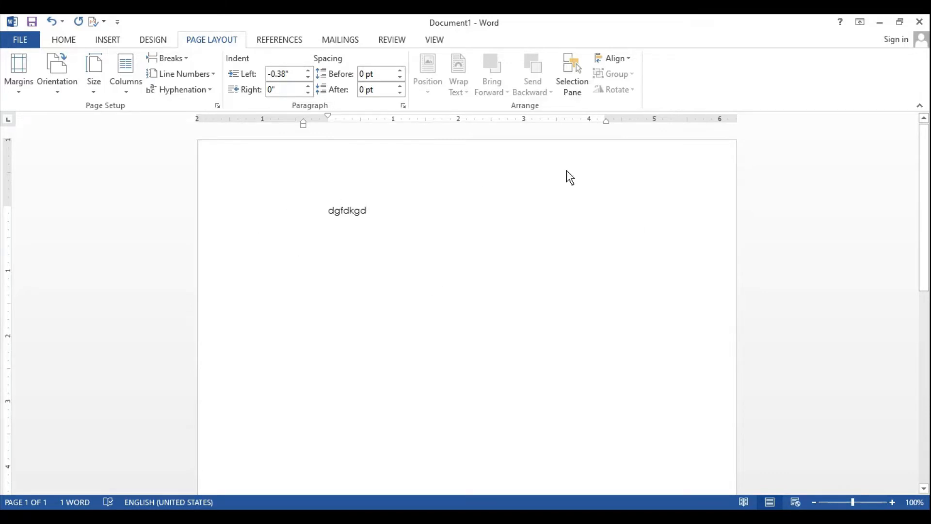
left_click(19, 86)
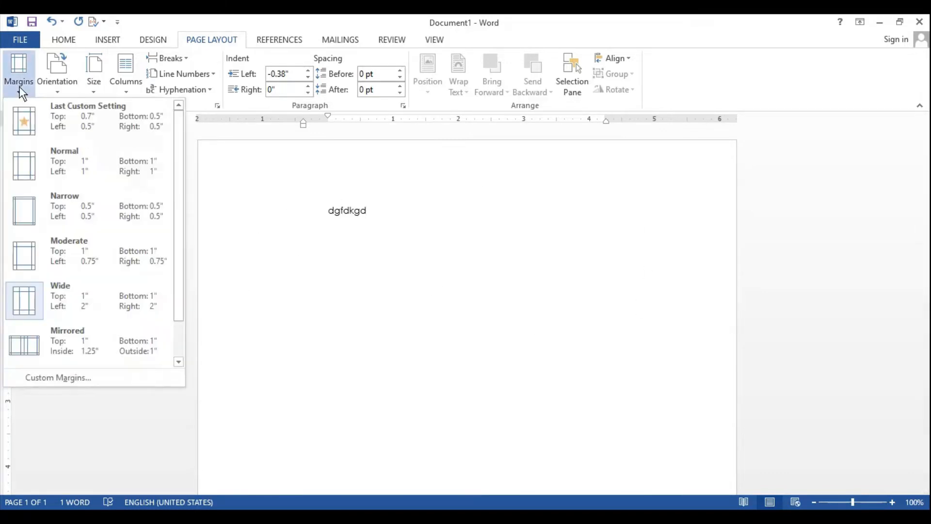
left_click(14, 344)
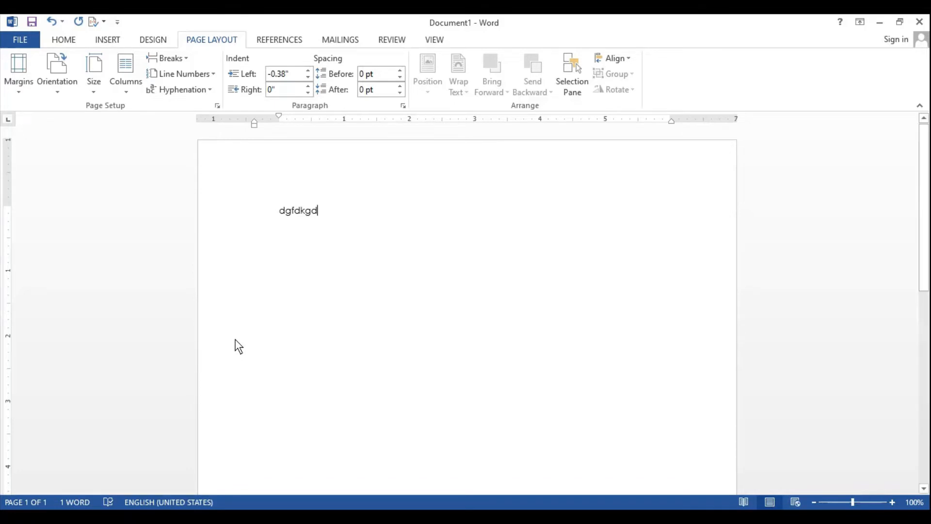
Step: Set a custom top margin of 2 inches for the whole document
left_click(19, 93)
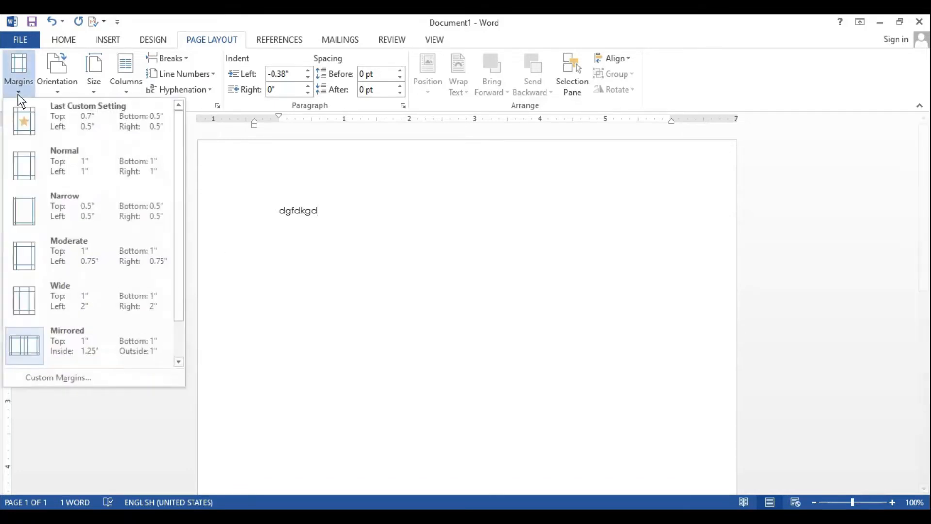
left_click(66, 376)
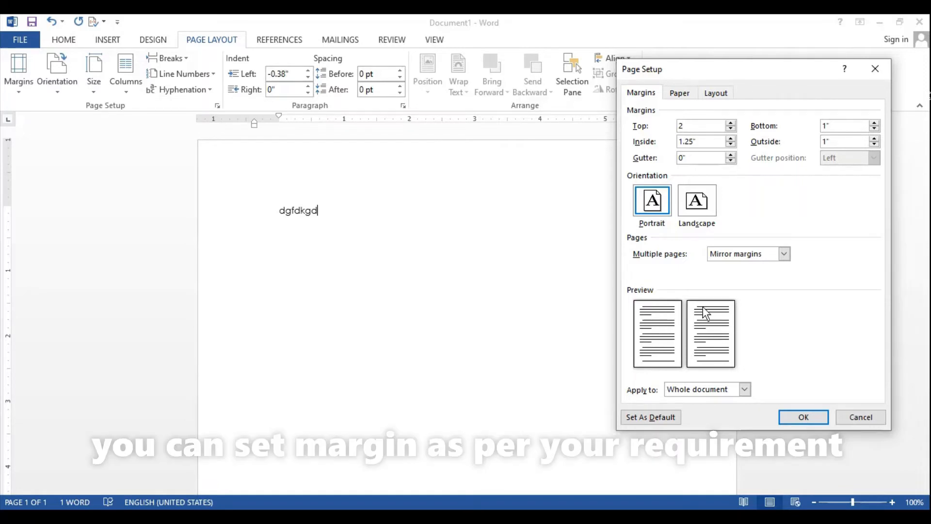
left_click(803, 418)
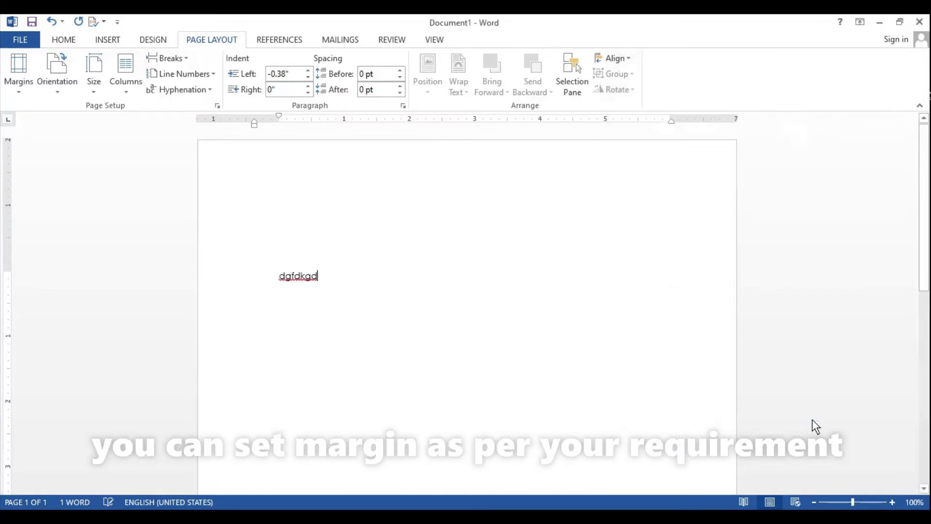
Step: Reset the page to the Normal margin preset and replace it with the Wide preset
left_click(23, 86)
left_click(36, 162)
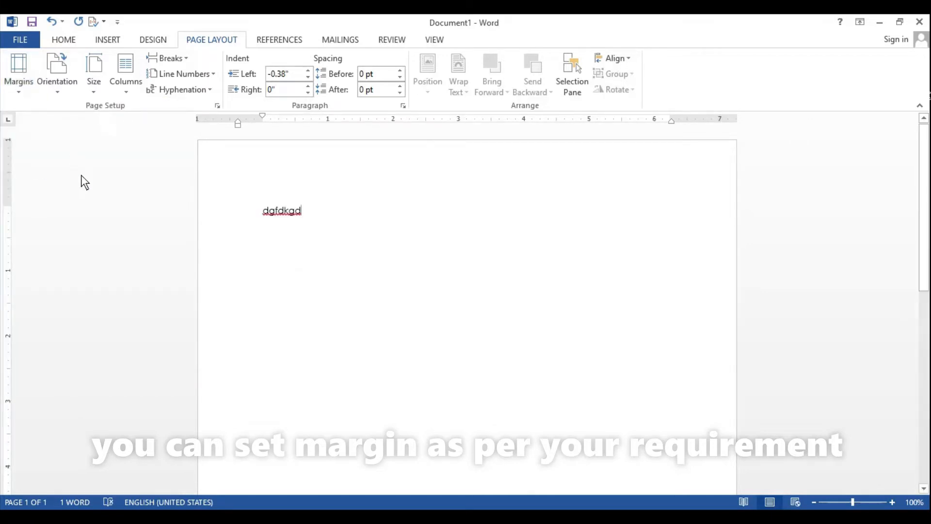
left_click(21, 87)
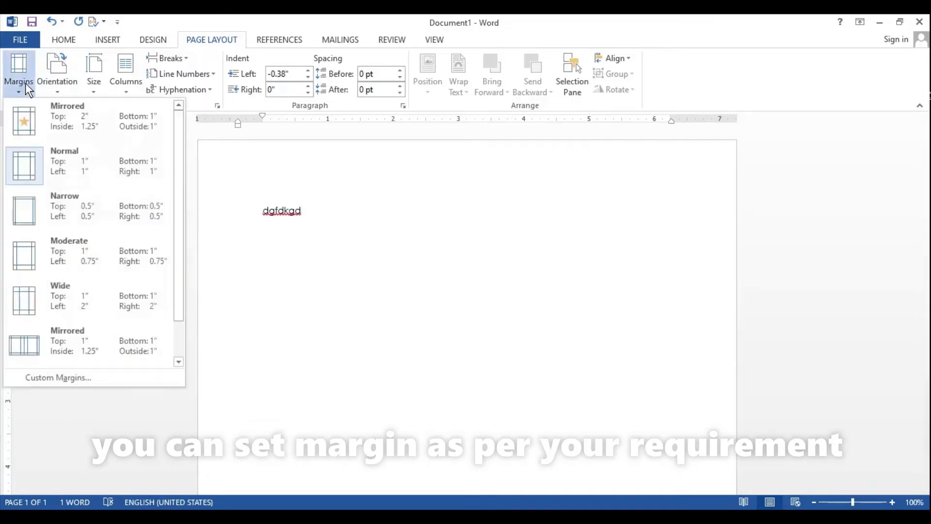
left_click(51, 298)
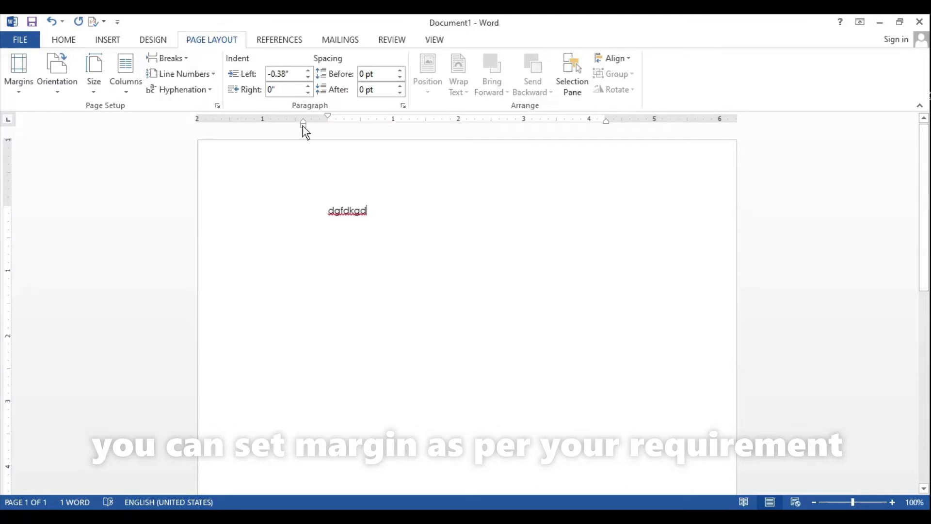
Step: Move the paragraph's left indent to about -1.75 inches and reduce the page's top margin to about 0.38 inches
left_click_drag(303, 128, 303, 128)
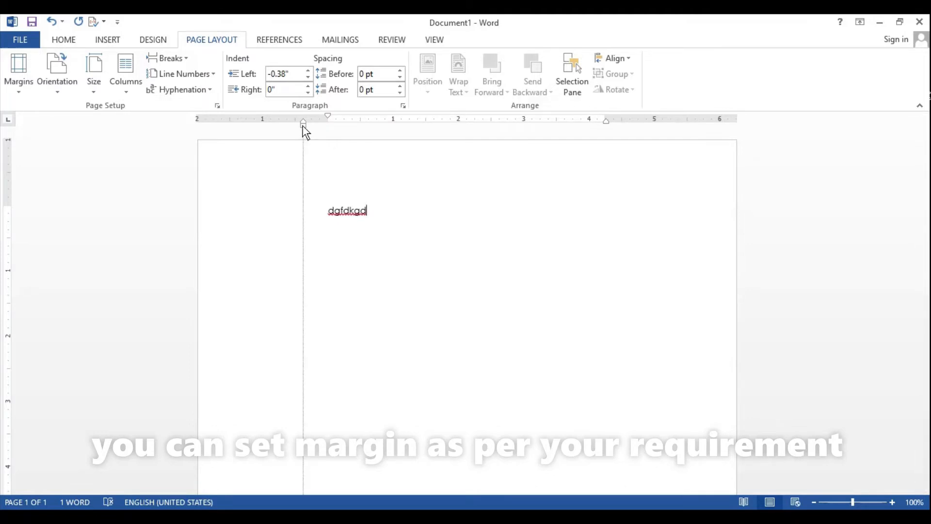
mouse_move(302, 126)
left_mouse_down()
mouse_move(238, 145)
mouse_move(214, 165)
left_mouse_up()
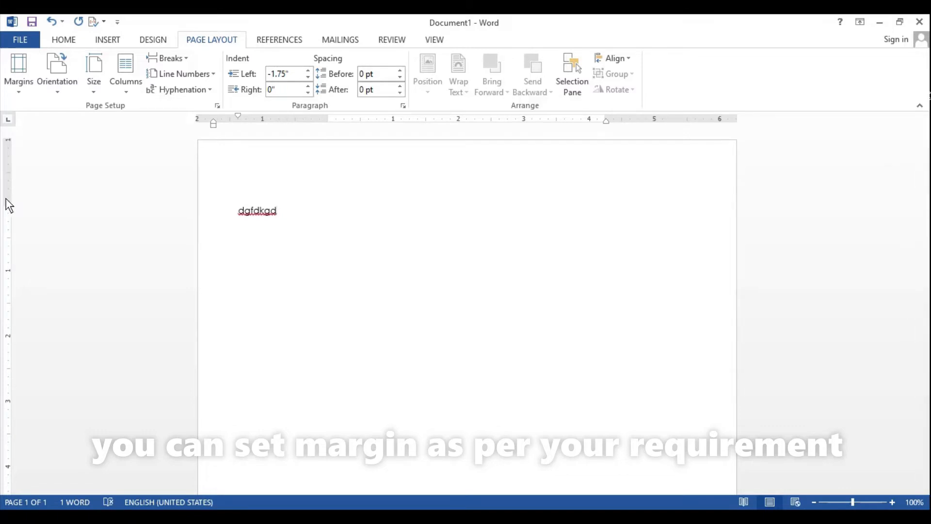
left_click_drag(7, 206, 8, 167)
Step: Reduce the page's bottom margin to about 0.6 inches on the vertical ruler
scroll(210, 265, "down", 5)
scroll(210, 265, "down", 10)
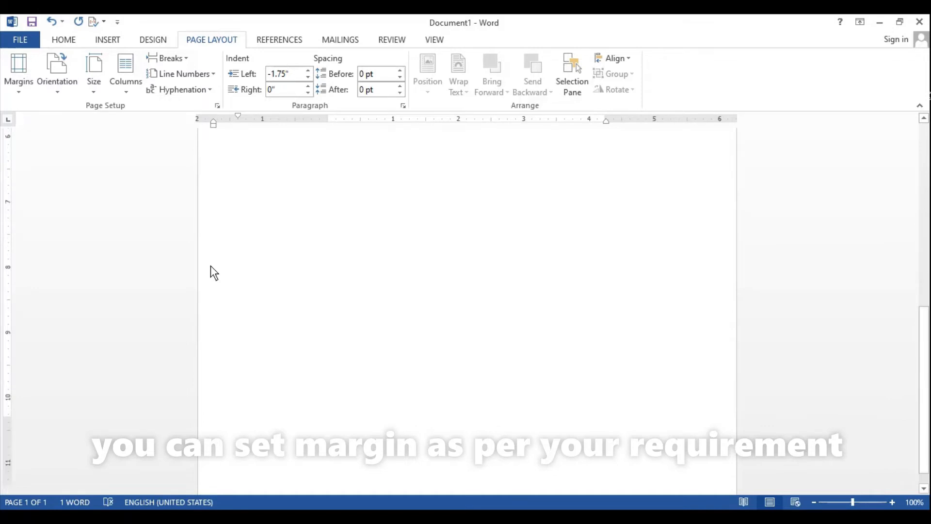
double_click(8, 424)
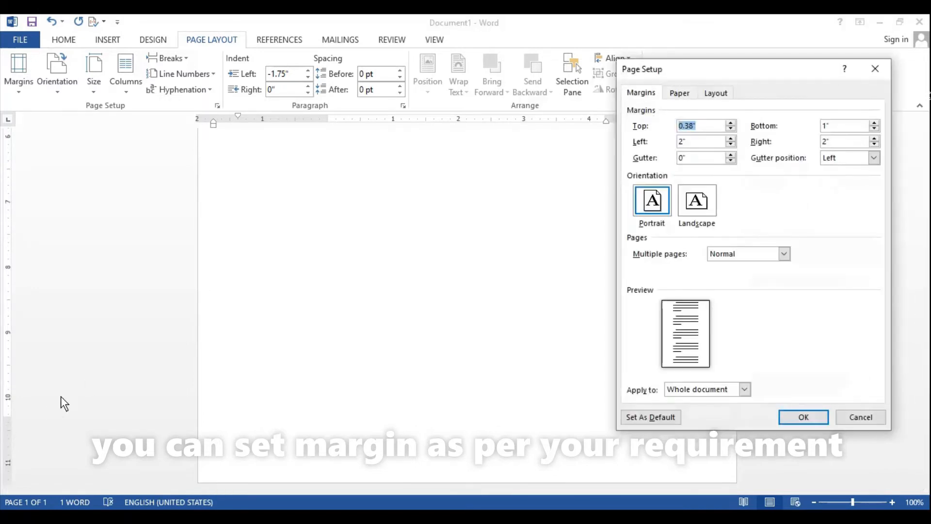
left_click(871, 74)
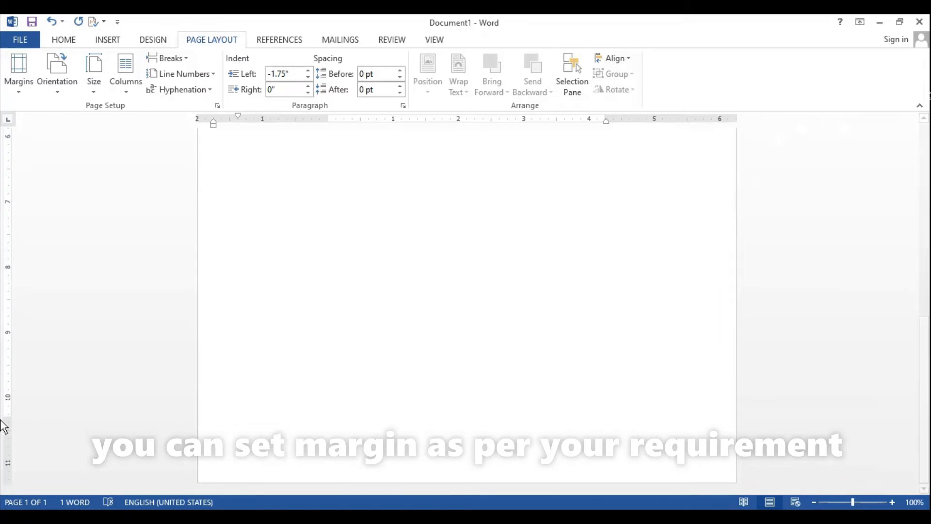
left_click_drag(4, 418, 3, 444)
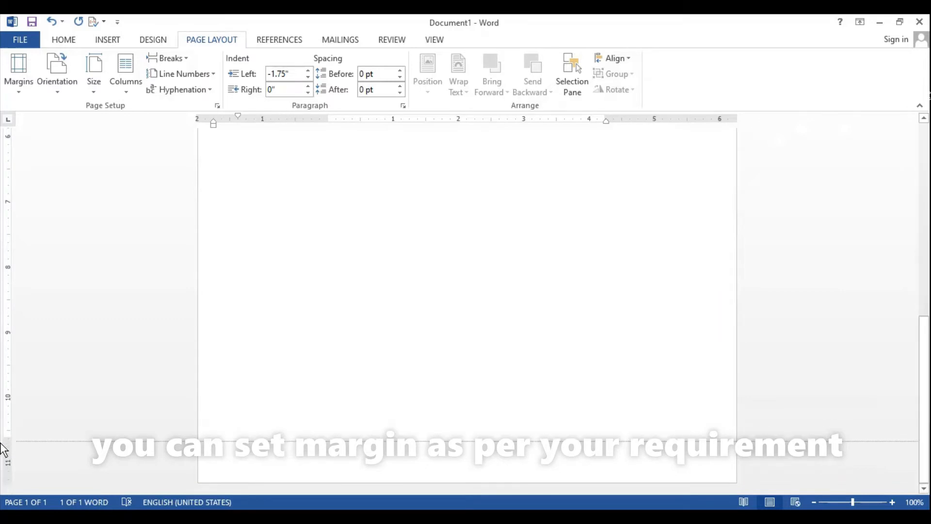
Step: Reduce the page's right margin to about 0.8 inches on the horizontal ruler
scroll(485, 296, "up", 5)
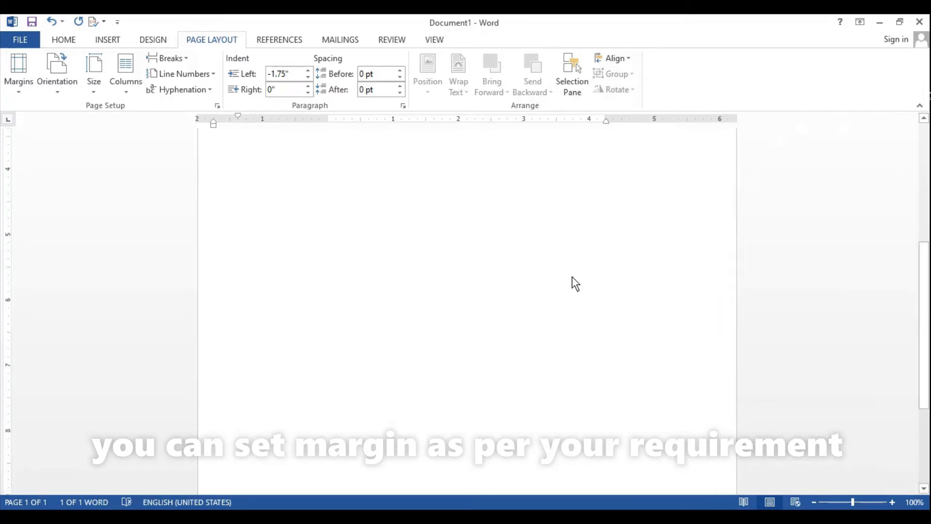
double_click(606, 121)
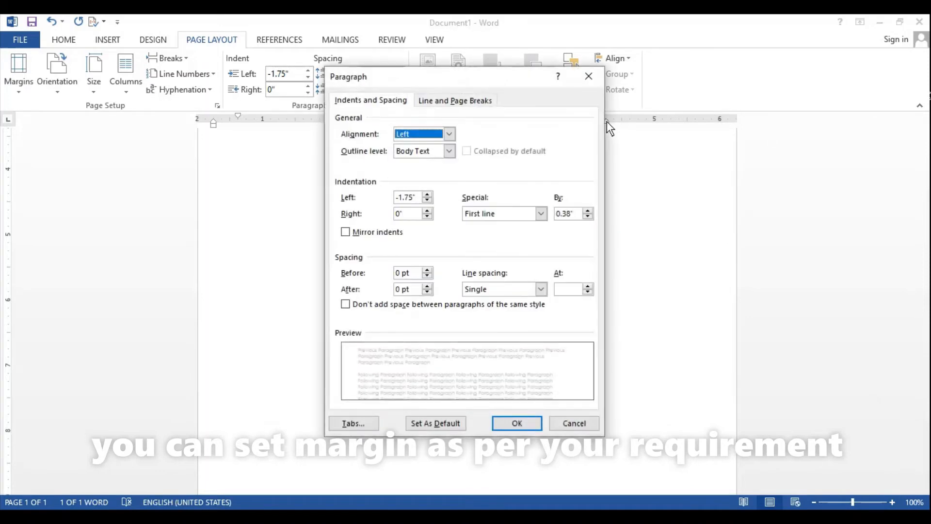
left_click(589, 76)
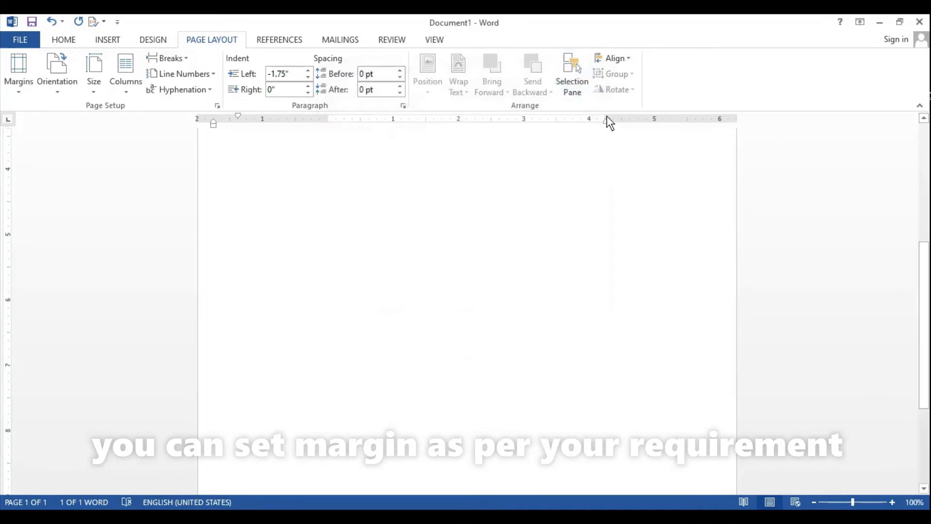
left_click_drag(606, 116, 682, 136)
Step: Replace the text "dgfdkgd" with sample paragraphs generated by =rand()
scroll(521, 237, "up", 5)
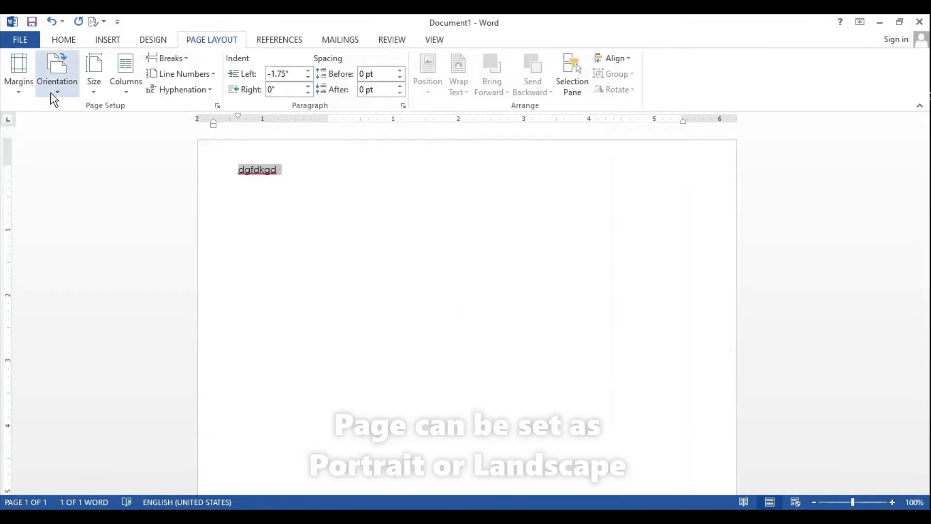
key("Delete")
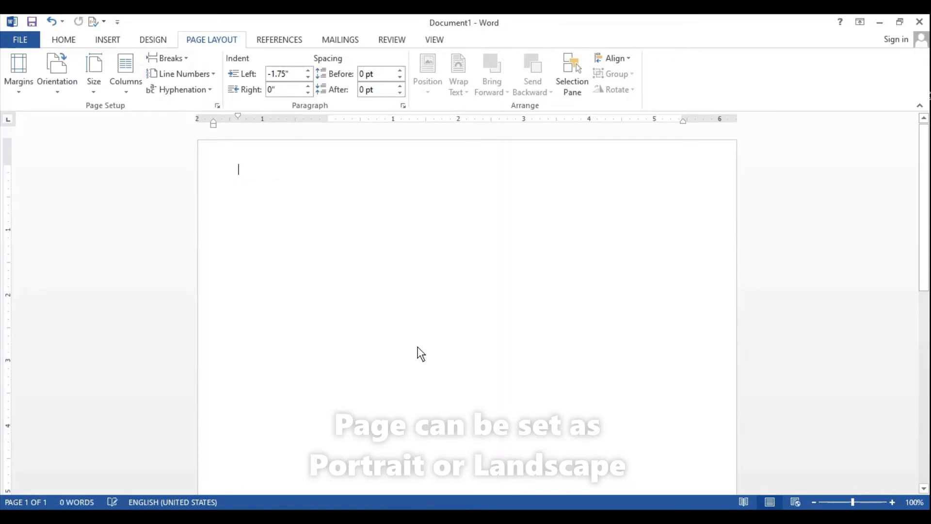
type("=ra")
type("n")
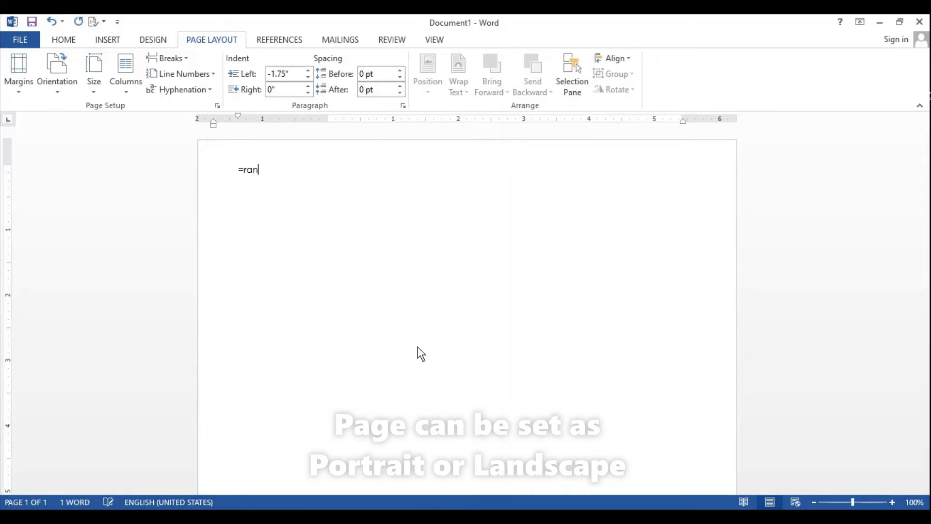
type("d()")
key("Return")
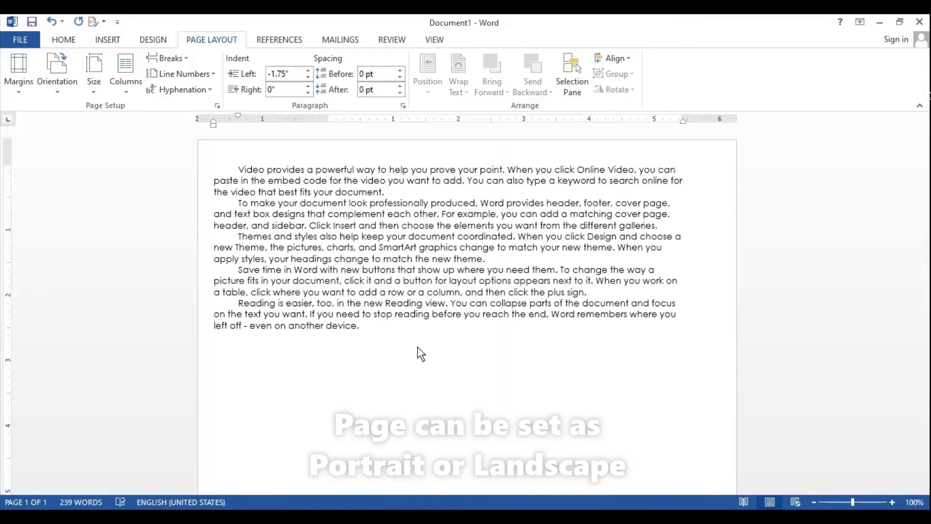
Step: Set the page orientation to Landscape
left_click(53, 89)
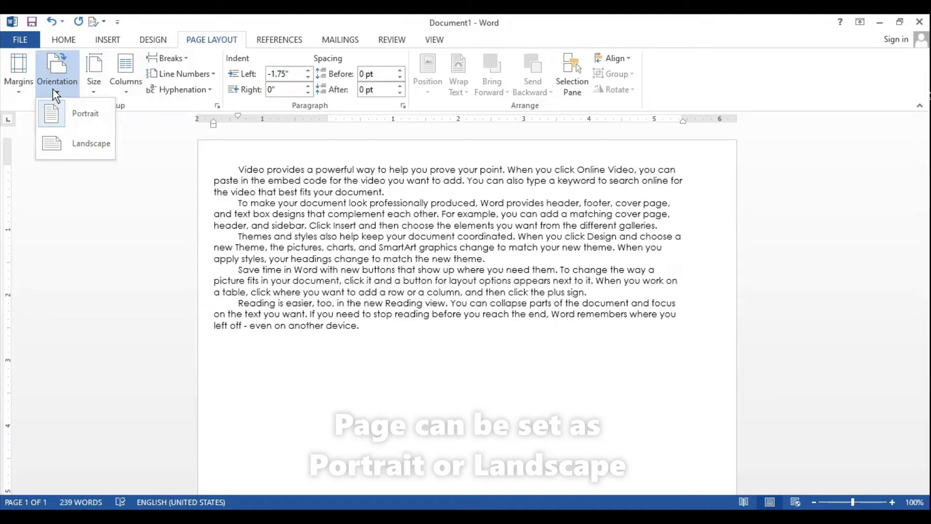
left_click(83, 151)
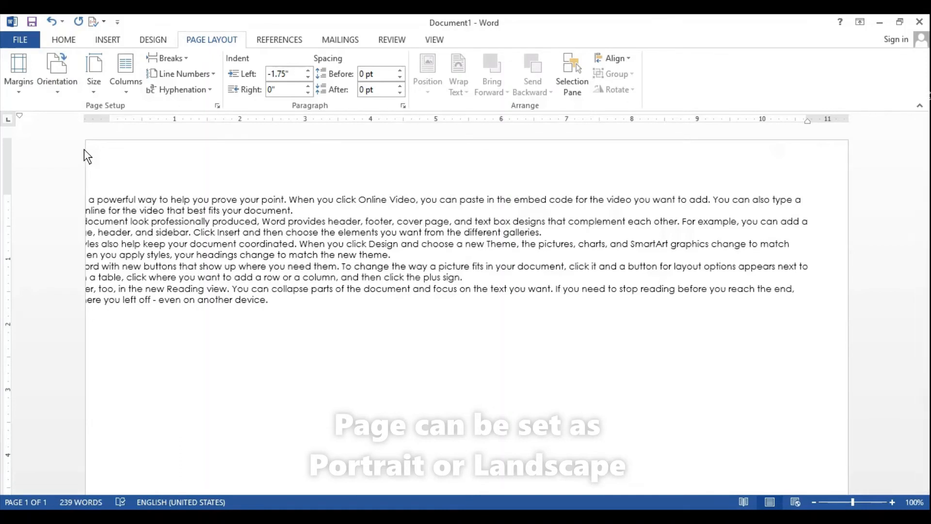
left_click(56, 89)
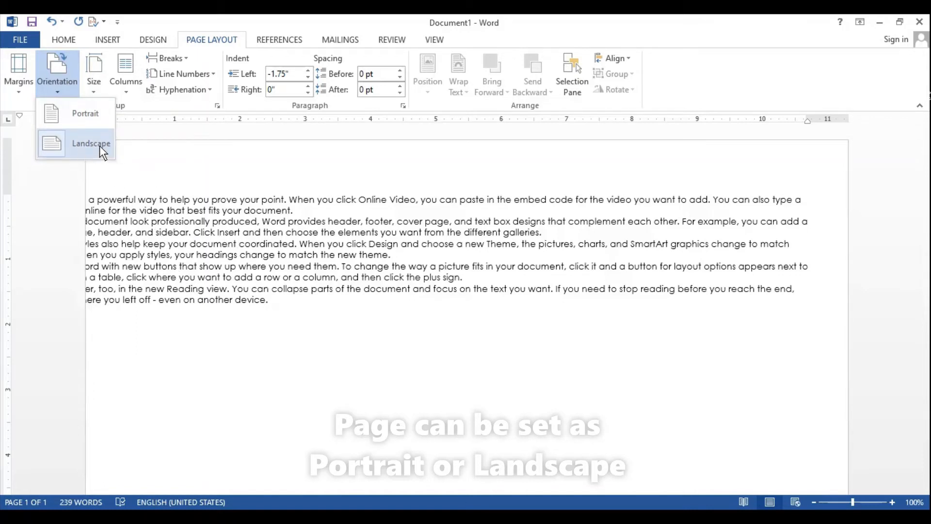
left_click(188, 173)
Step: Switch the page orientation to Portrait and back to Landscape
left_click(58, 72)
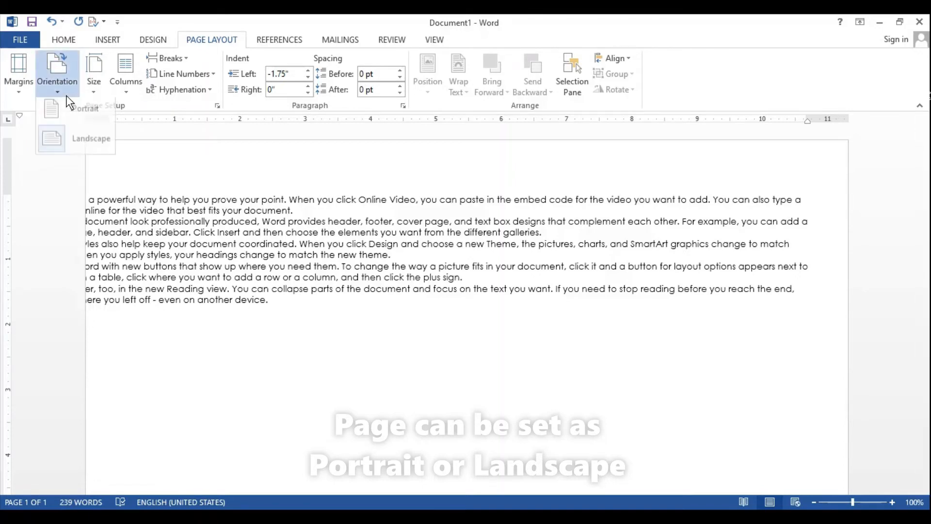
left_click(67, 113)
left_click(61, 92)
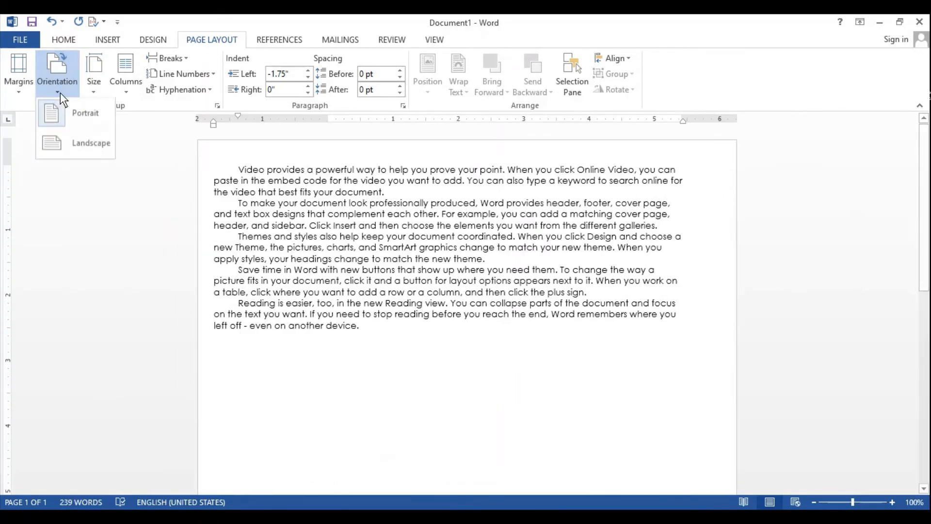
left_click(66, 138)
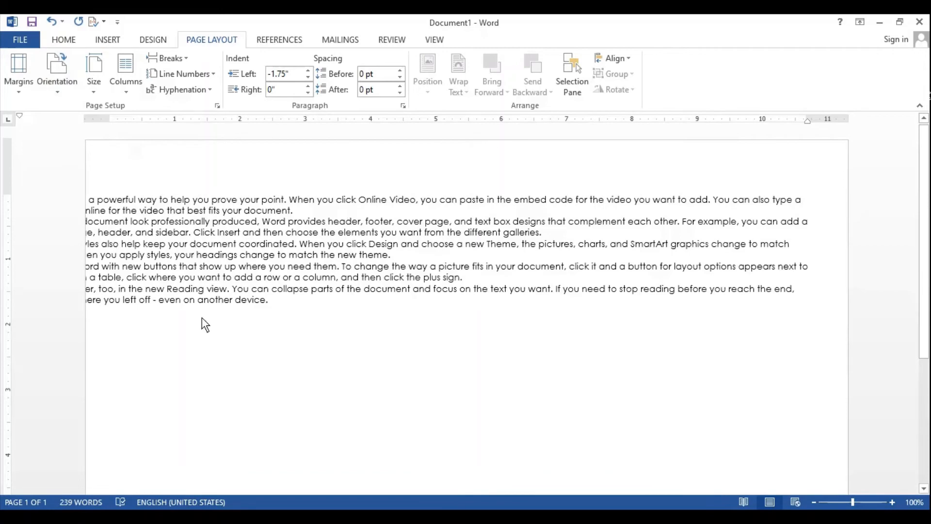
Step: Set the page orientation to Portrait and choose the A4 (210 x 297 mm) paper size
left_click(65, 89)
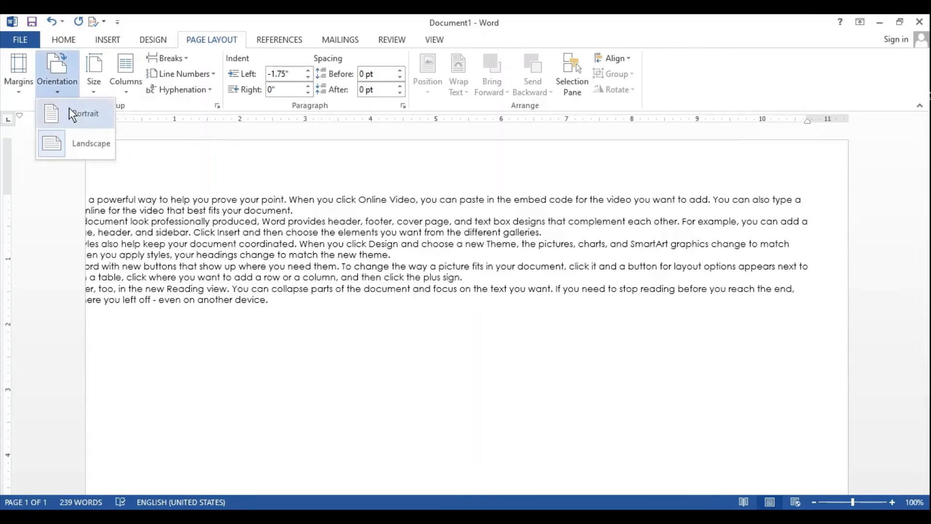
left_click(69, 113)
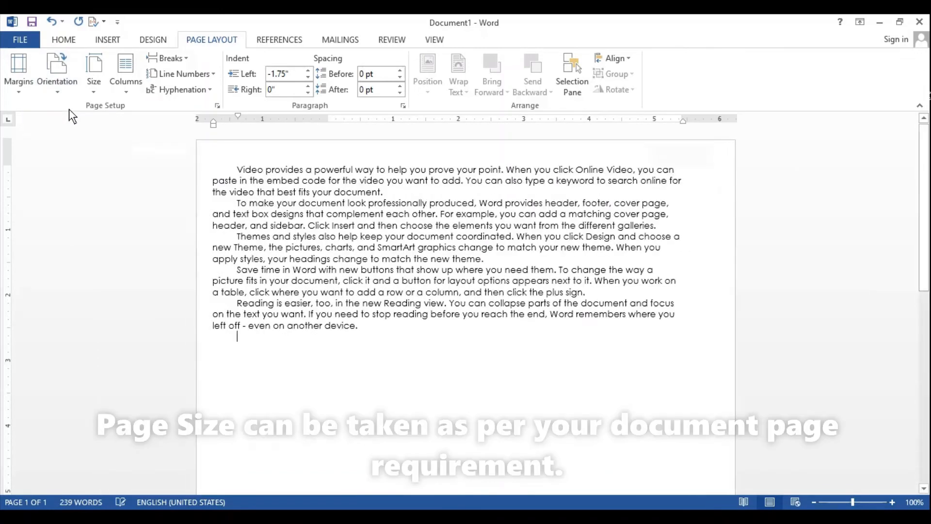
left_click(94, 85)
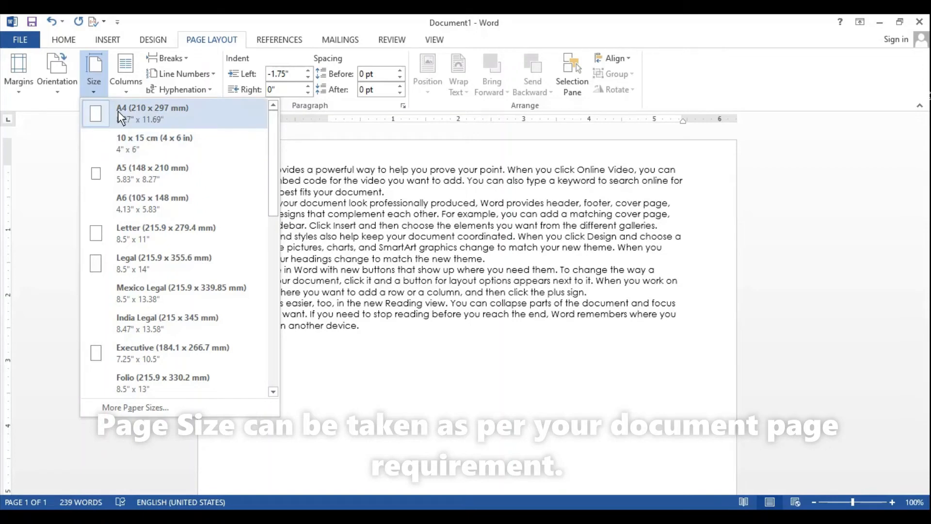
left_click(117, 111)
Step: Change the paper size to Letter (215.9 x 279.4 mm) and after that to Legal (215.9 x 355.6 mm)
left_click(94, 90)
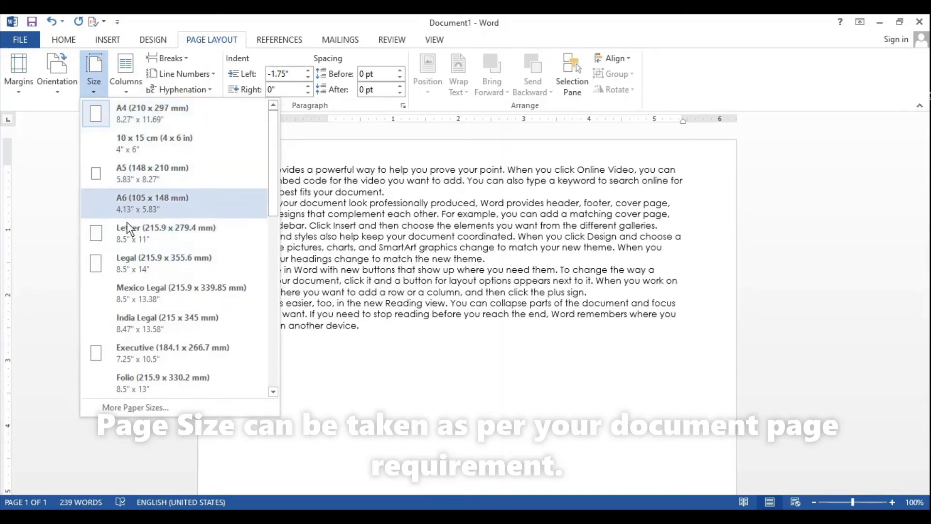
left_click(127, 241)
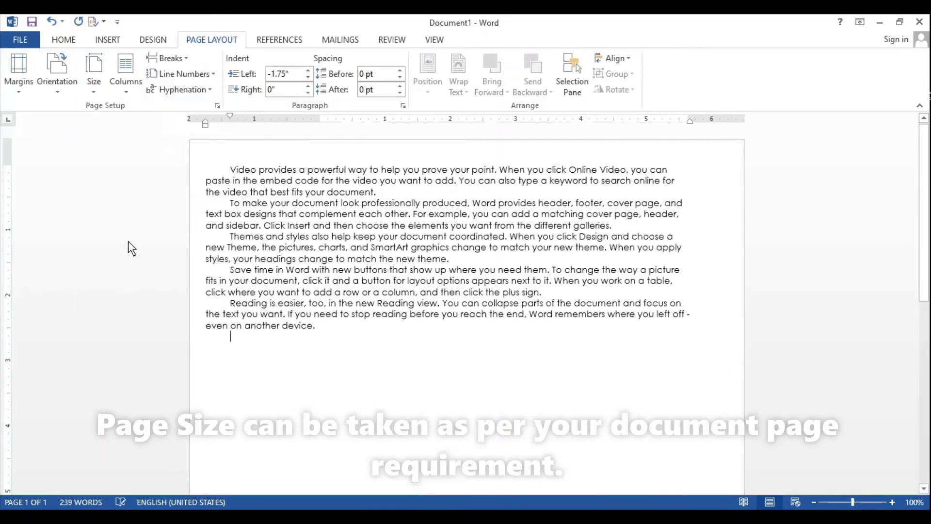
left_click(87, 92)
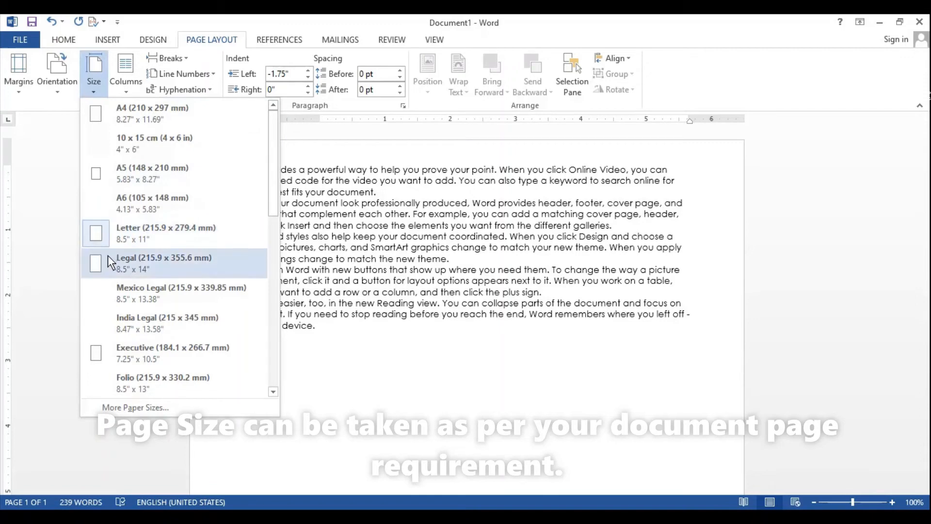
left_click(141, 262)
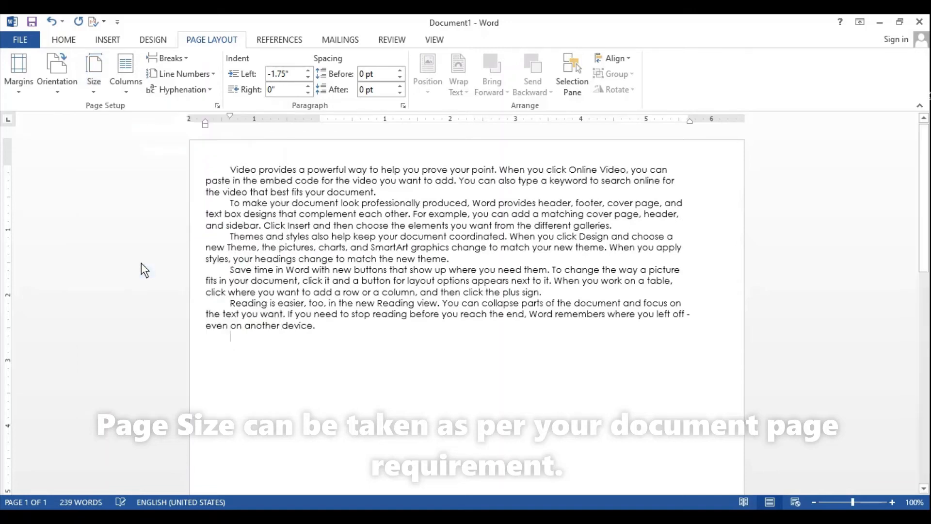
Step: Apply a custom paper size 9.1" wide and 14.3" high to the whole document
left_click(95, 87)
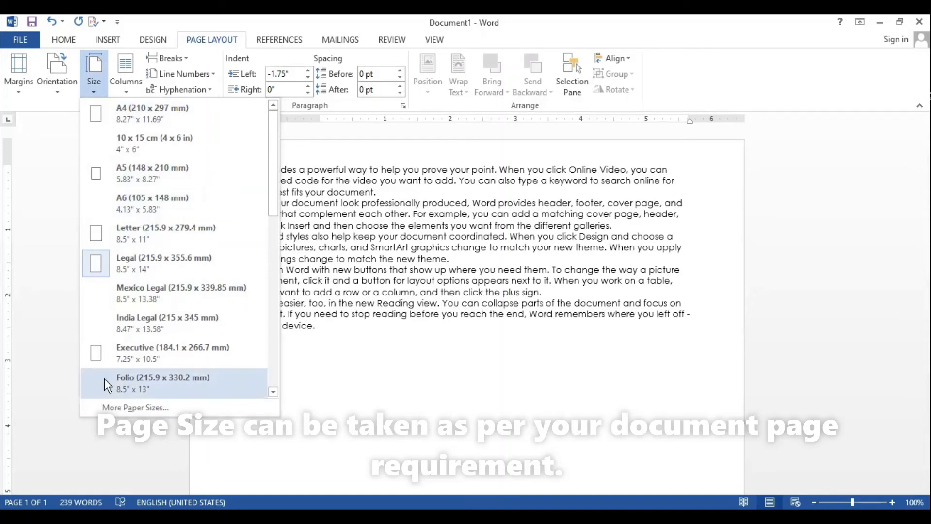
left_click(144, 405)
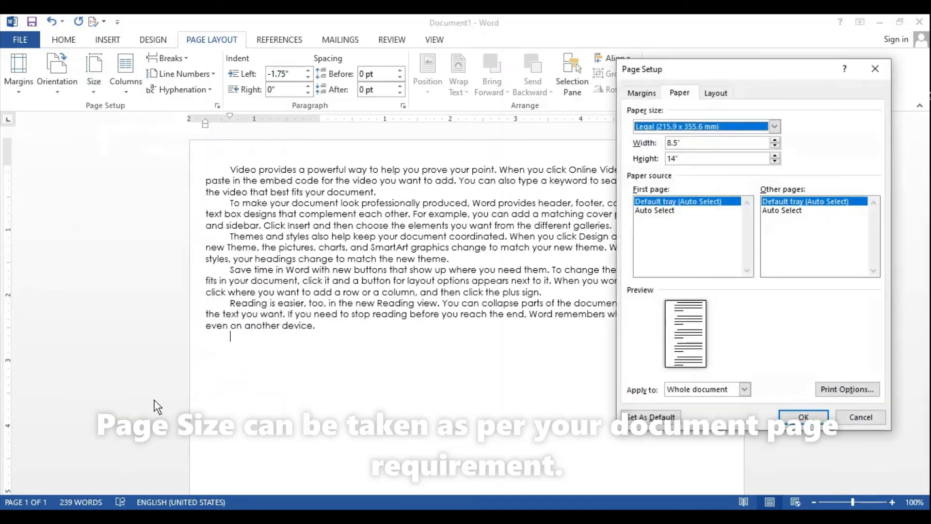
left_click(776, 139)
left_click(776, 139)
left_click(777, 138)
left_click(777, 139)
left_click(776, 138)
left_click(775, 139)
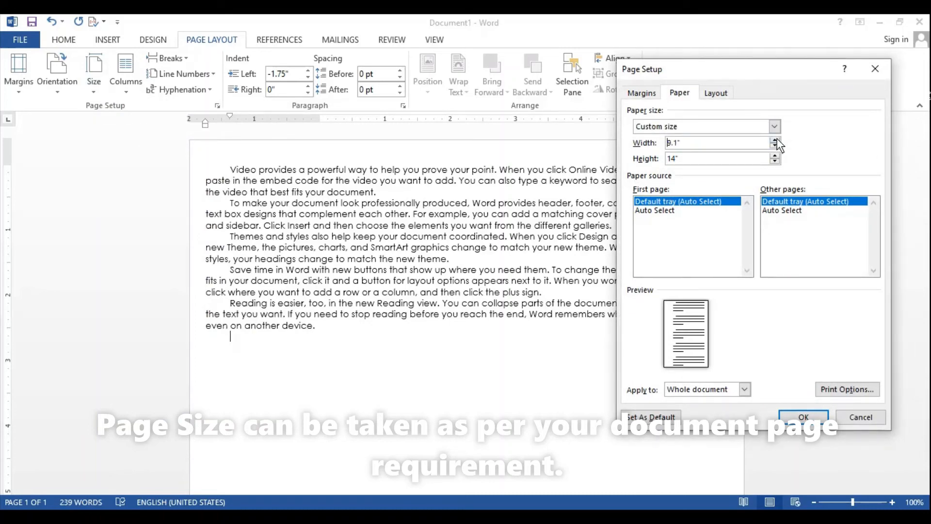
left_click(775, 156)
left_click(775, 156)
left_click(775, 156)
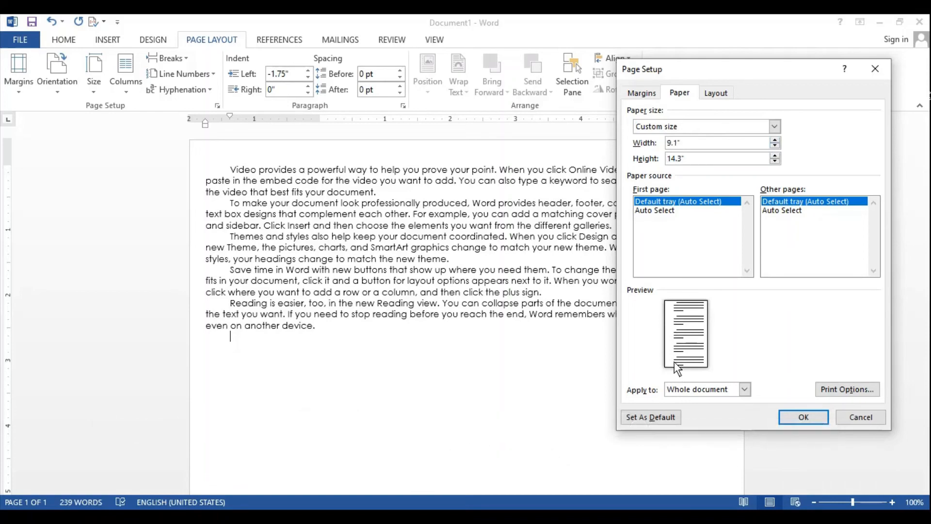
left_click(796, 416)
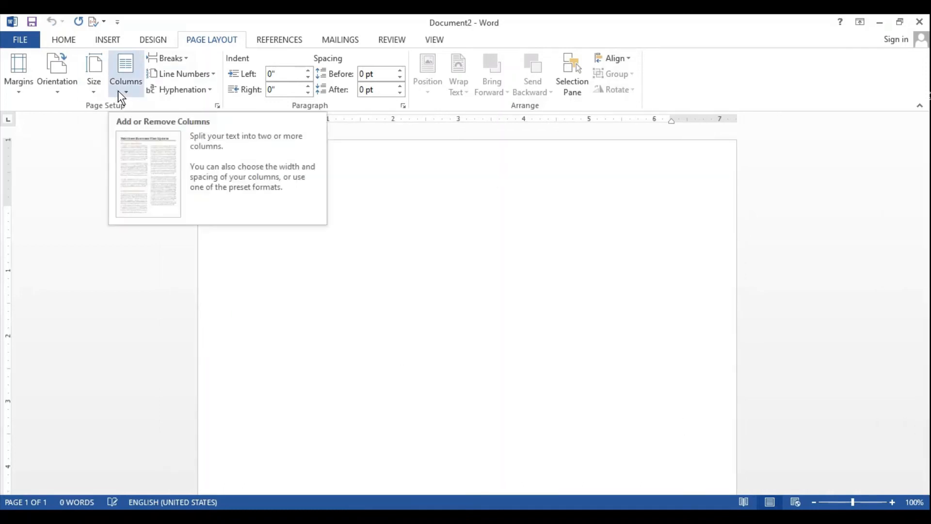
Step: Fill the blank Document2 with sample paragraphs generated by =rand()
left_click(128, 91)
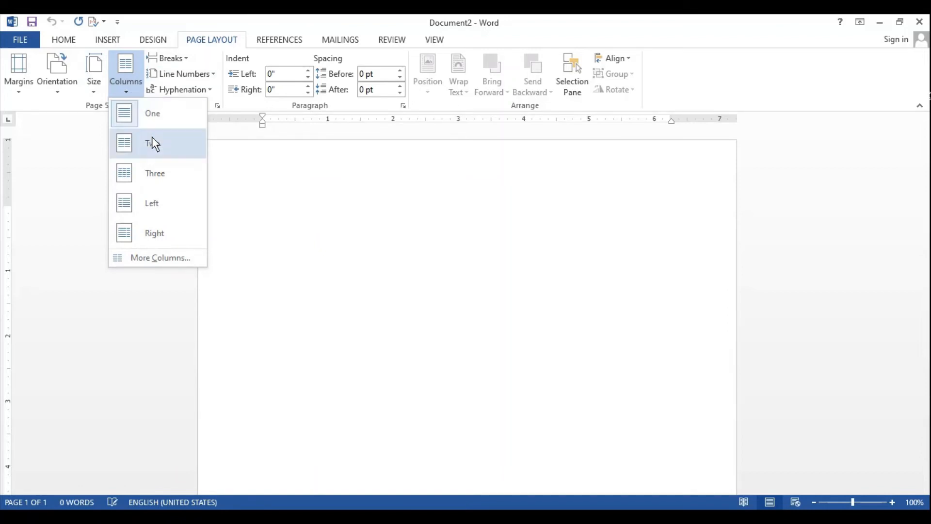
left_click(257, 239)
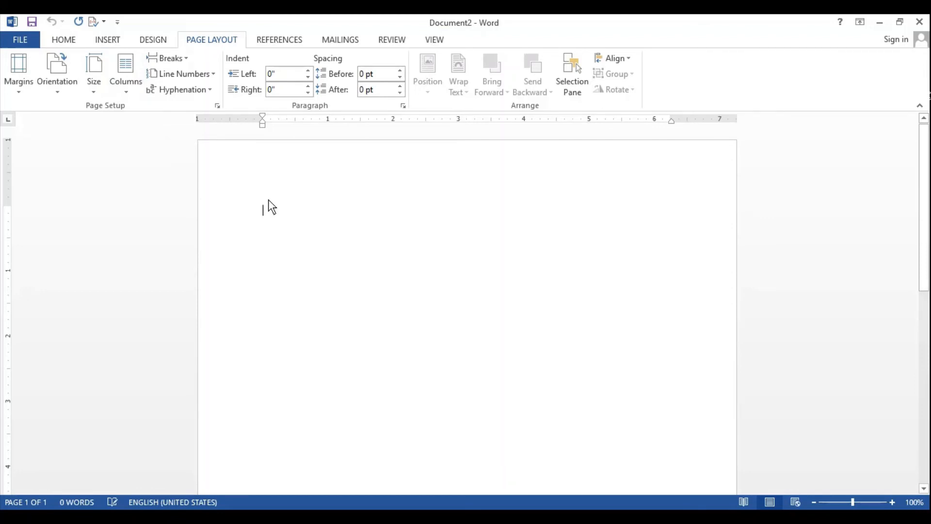
type("=ran")
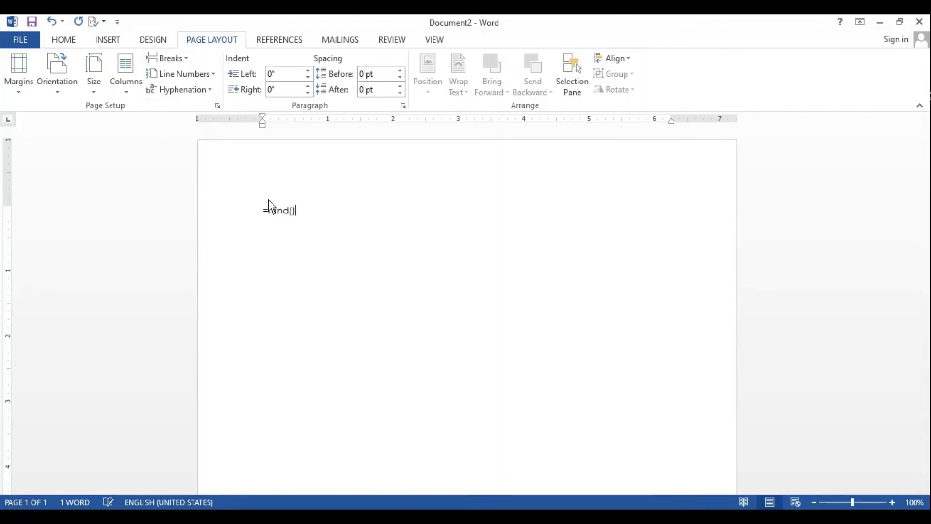
type("d()")
key("Return")
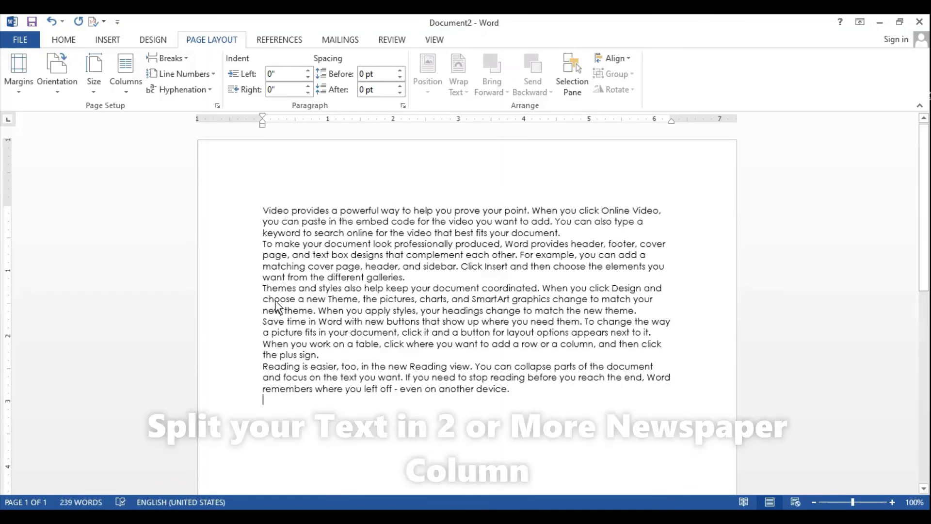
Step: Split the document's text into two columns and check the layout down the page
left_click(136, 83)
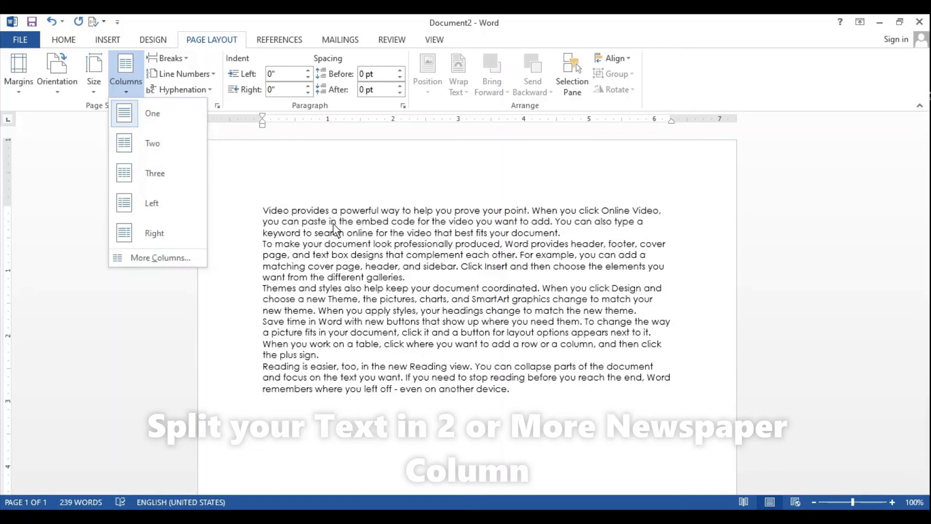
left_click(158, 154)
scroll(565, 359, "up", 4)
scroll(566, 359, "down", 5)
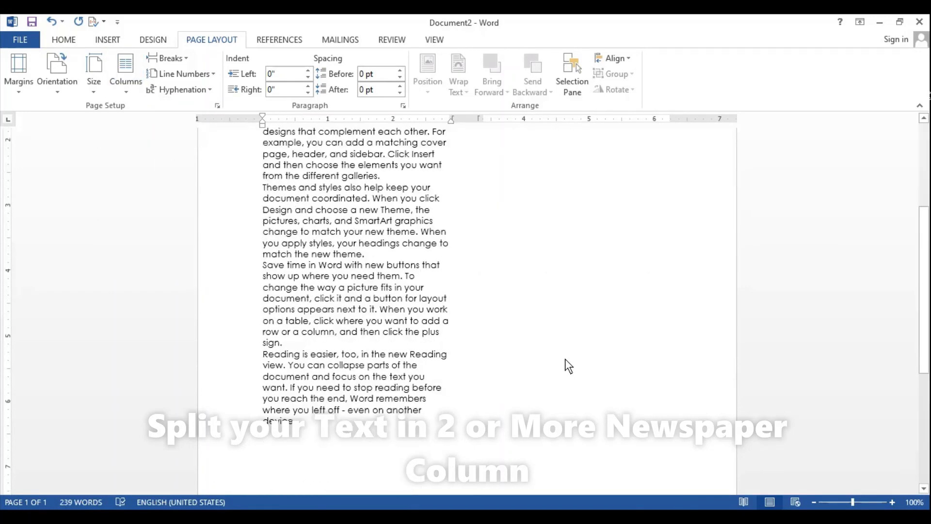
scroll(565, 359, "down", 2)
scroll(426, 276, "up", 7)
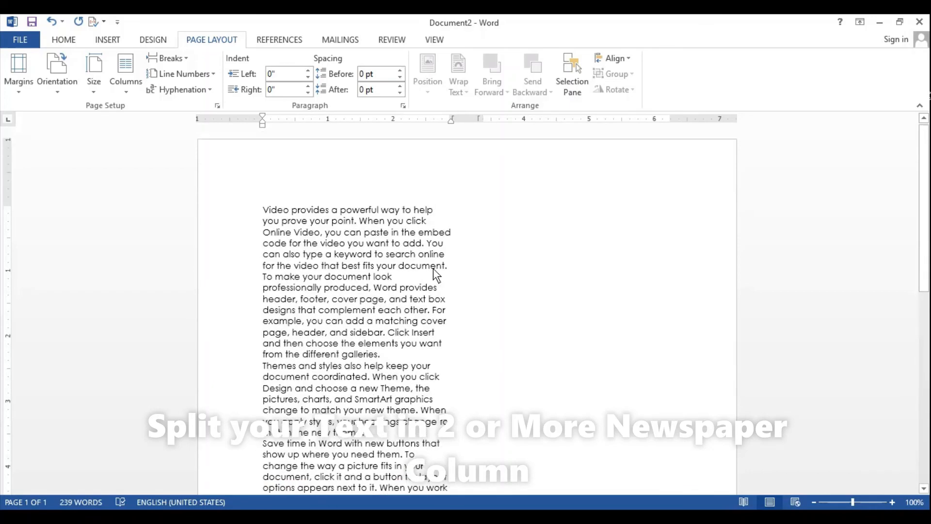
scroll(482, 281, "down", 7)
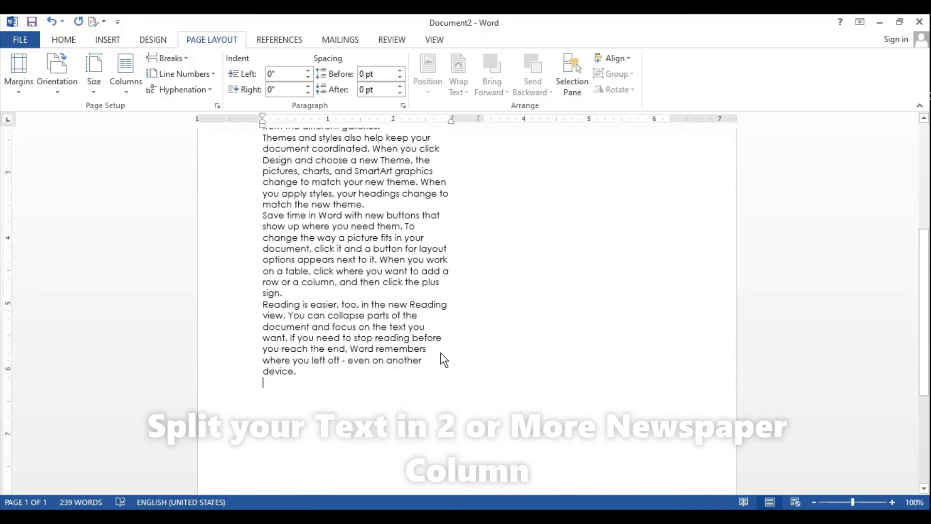
Step: Add more sample paragraphs with =rand() at the end of the text so it flows into the second column
type("=rand()")
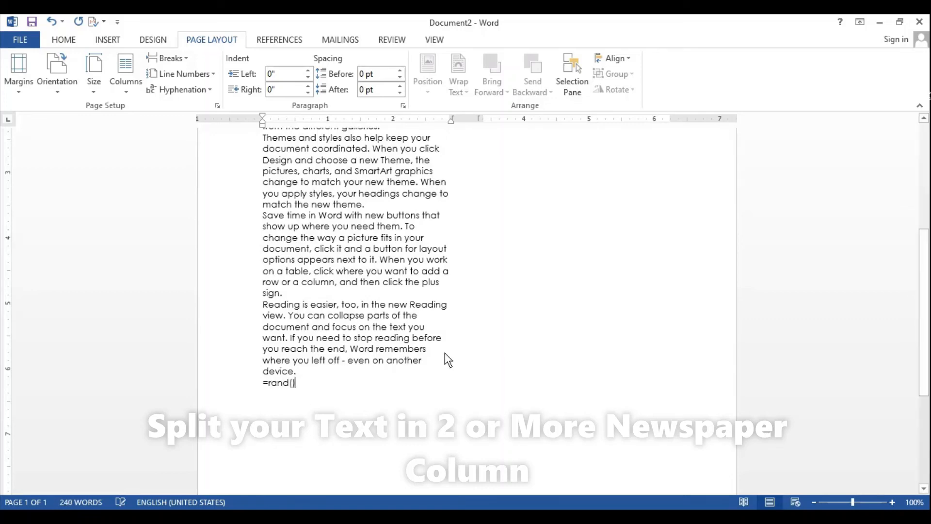
key("Return")
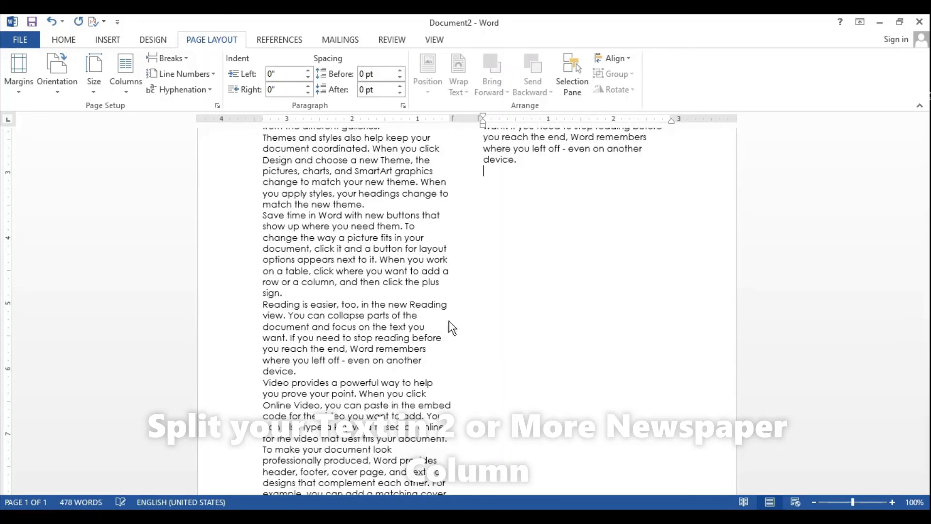
scroll(460, 339, "up", 3)
scroll(470, 362, "up", 3)
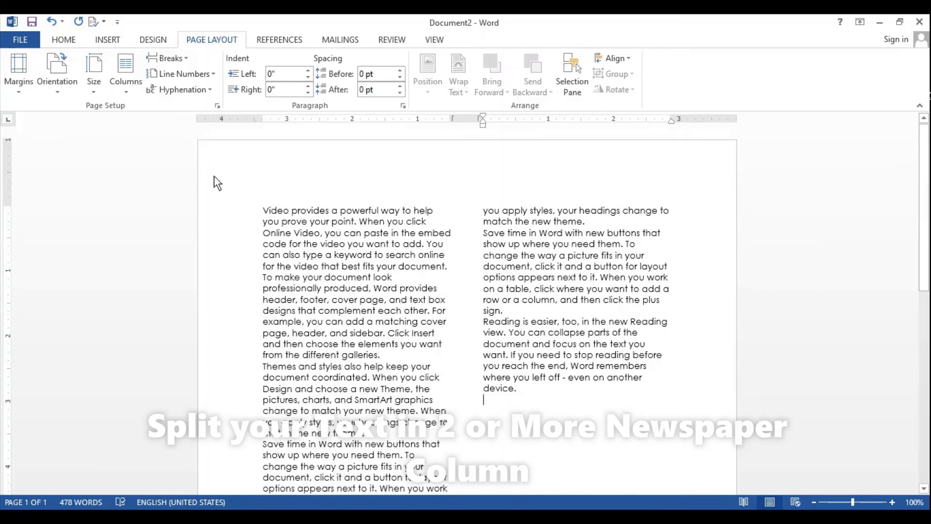
Step: Set the number of columns to 4 with equal widths for the whole document
left_click(126, 85)
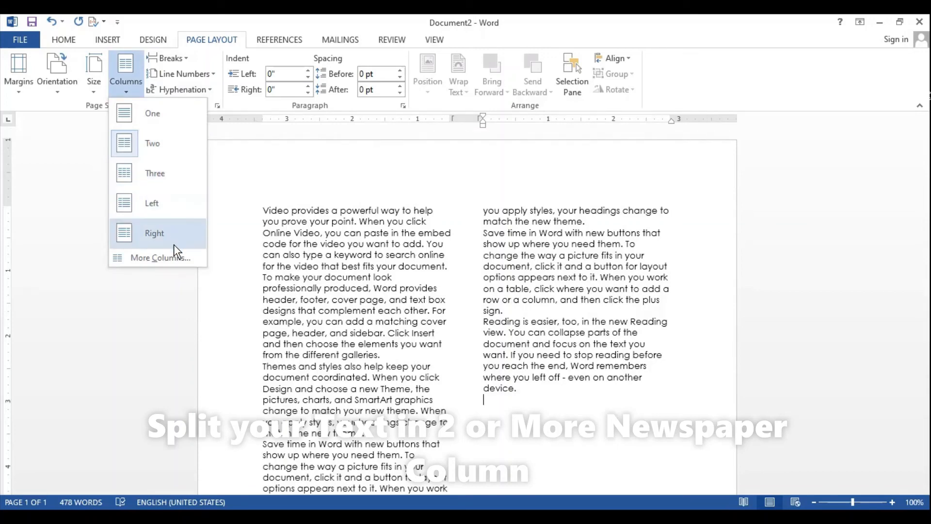
left_click(165, 253)
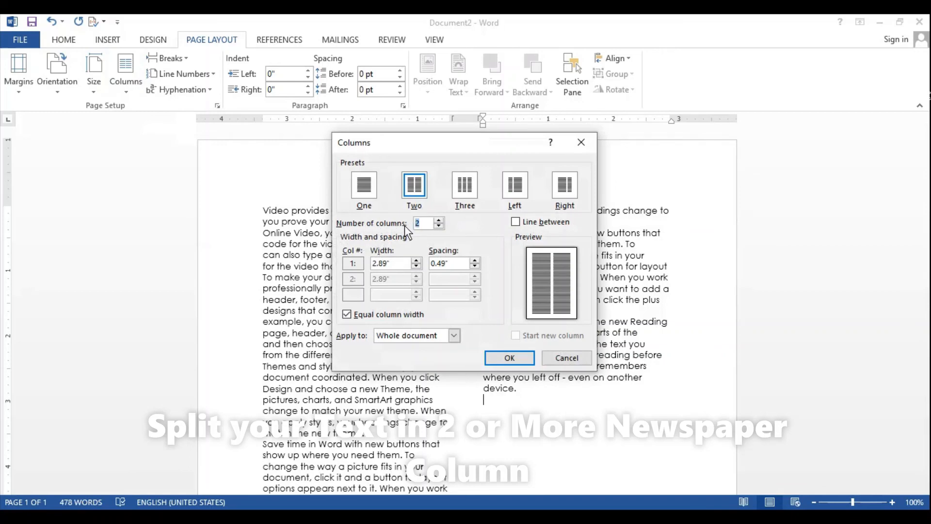
left_click(440, 220)
left_click(439, 220)
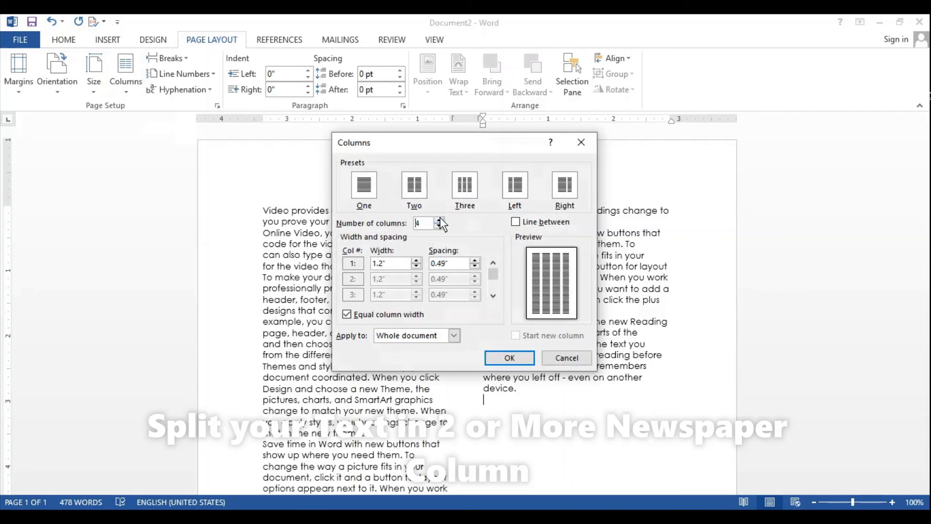
left_click(487, 362)
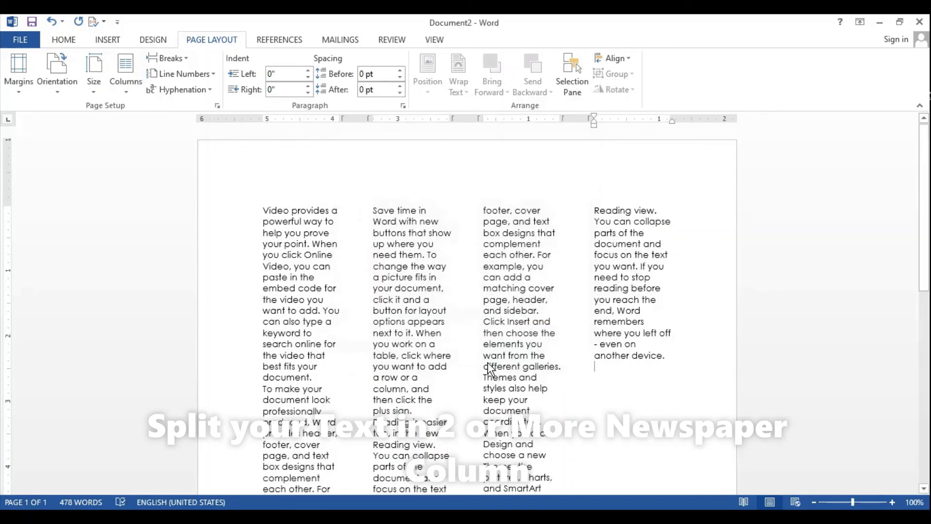
scroll(416, 232, "down", 1)
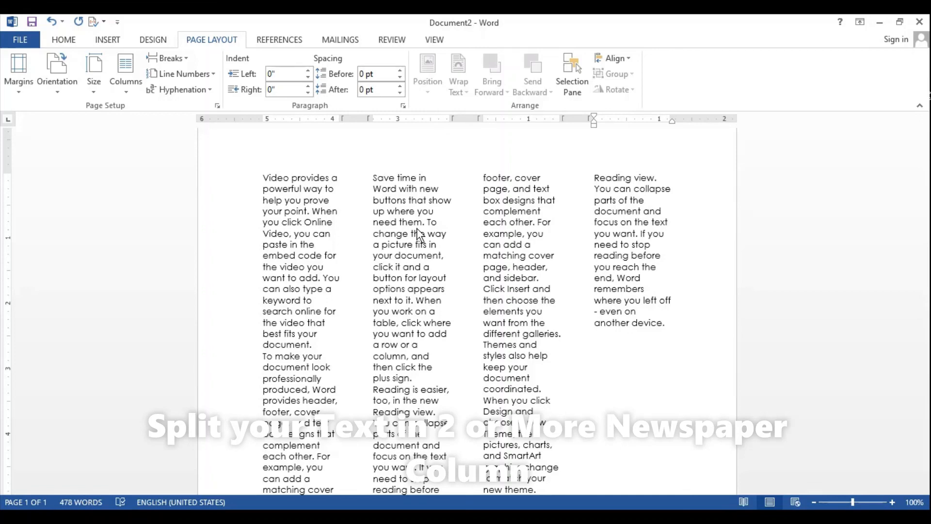
left_click(142, 92)
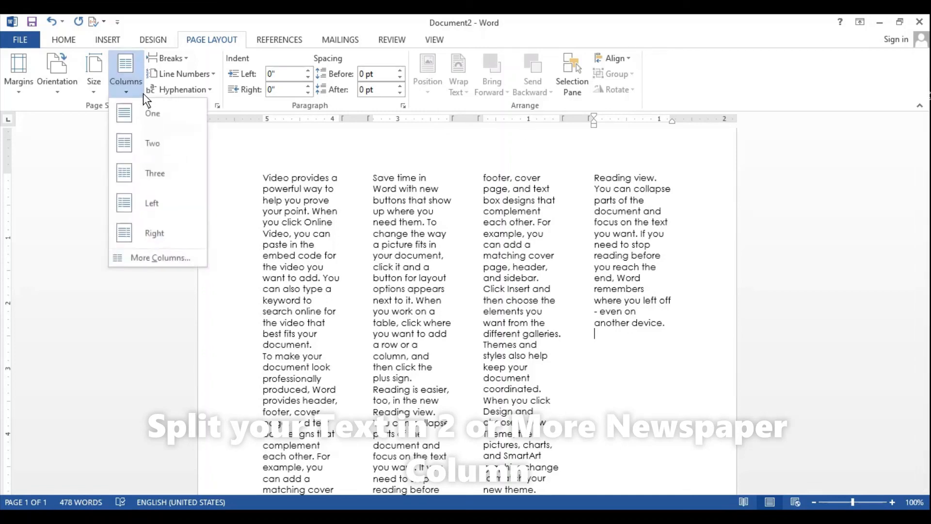
left_click(357, 236)
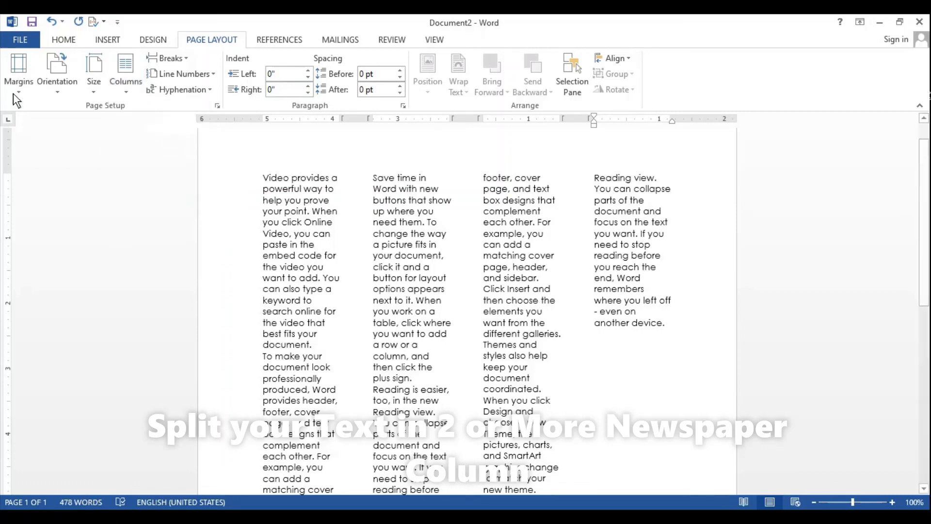